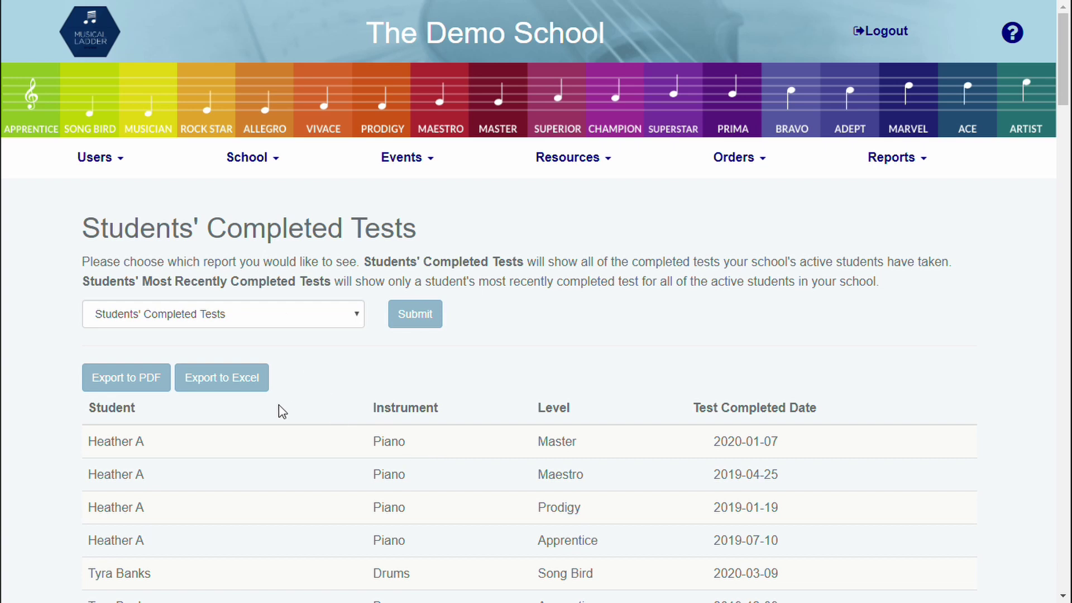
Review the Students' Completed Tests report for the students' instruments, levels and test completion dates.
scroll(519, 455, down, 3)
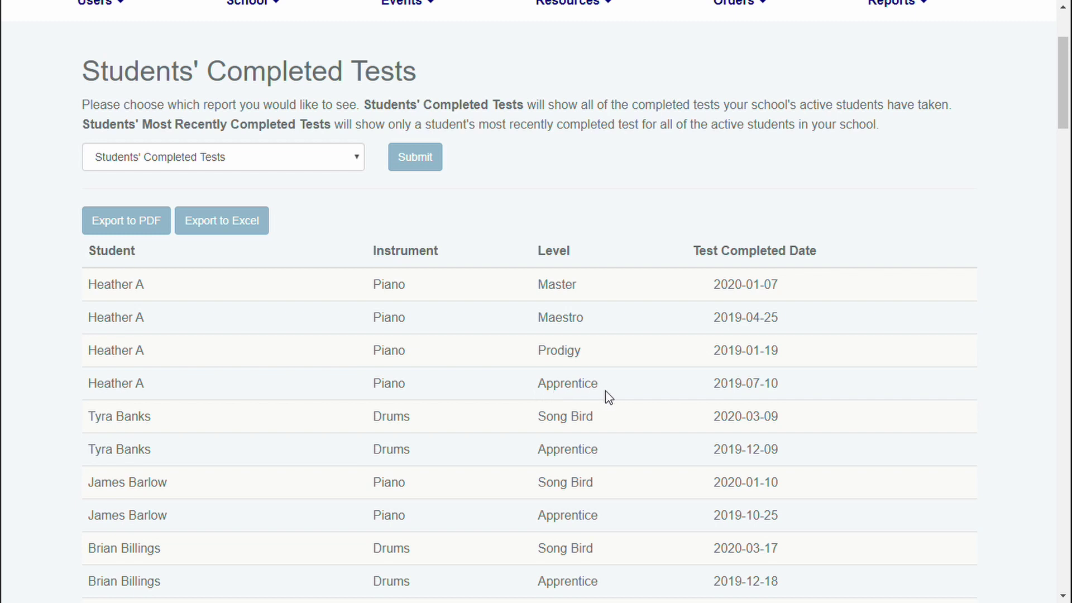
scroll(466, 339, down, 7)
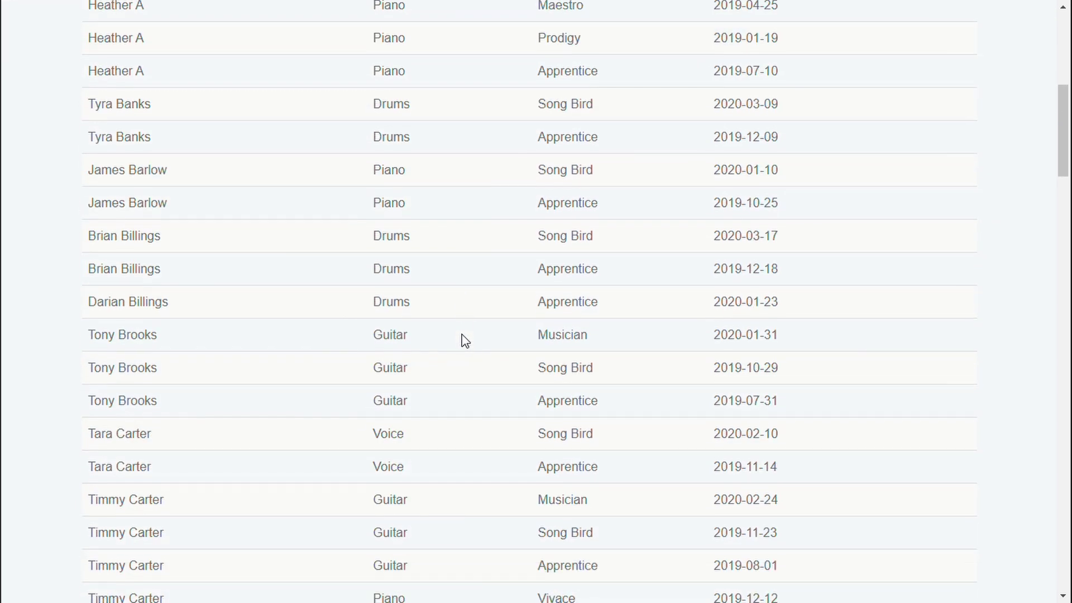
scroll(467, 340, down, 1)
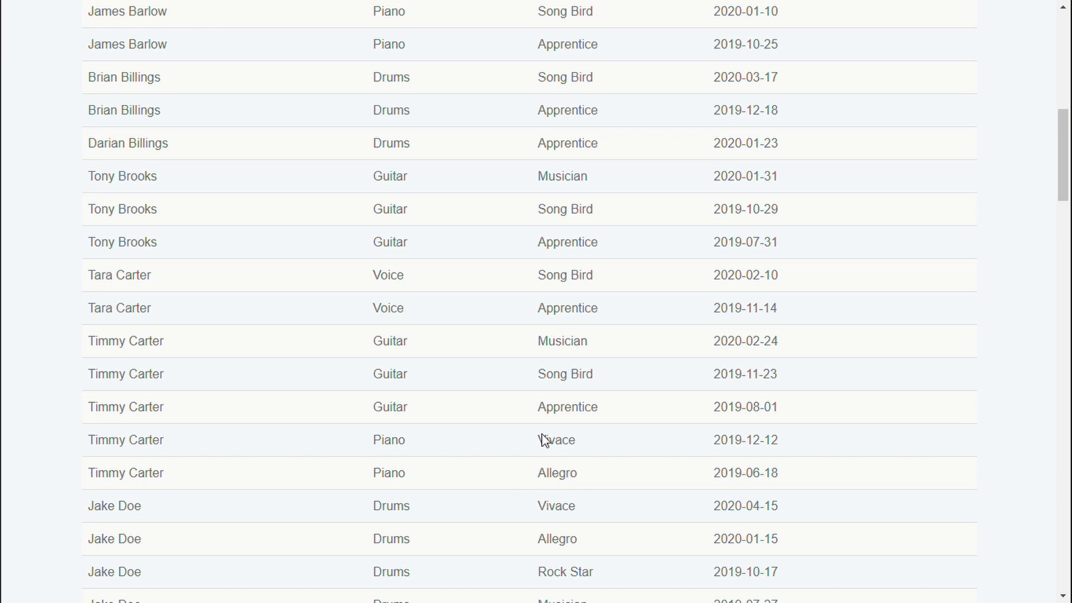
scroll(363, 421, down, 5)
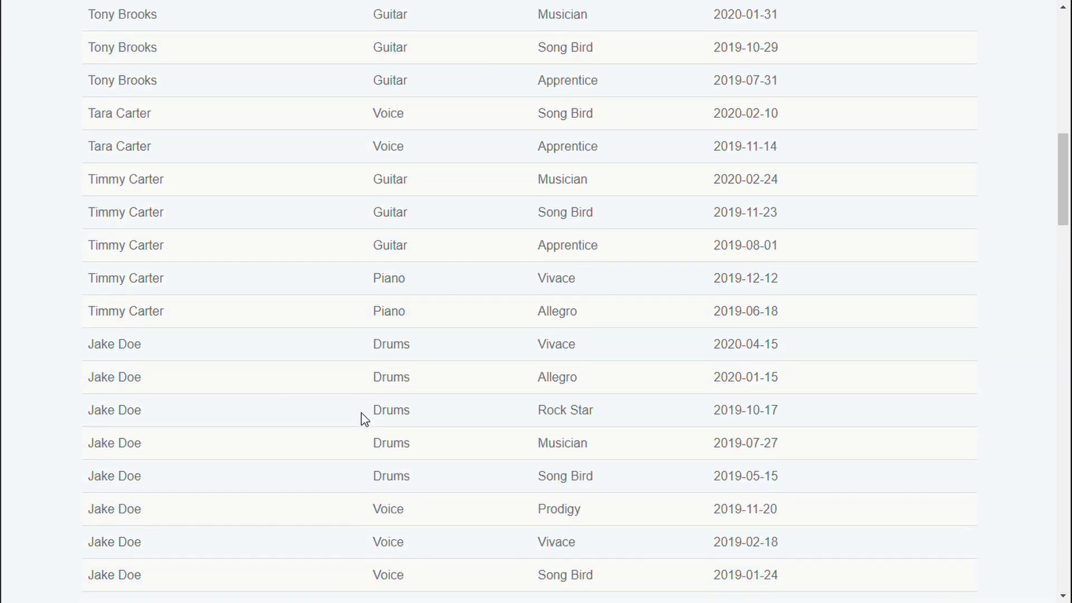
scroll(363, 420, down, 8)
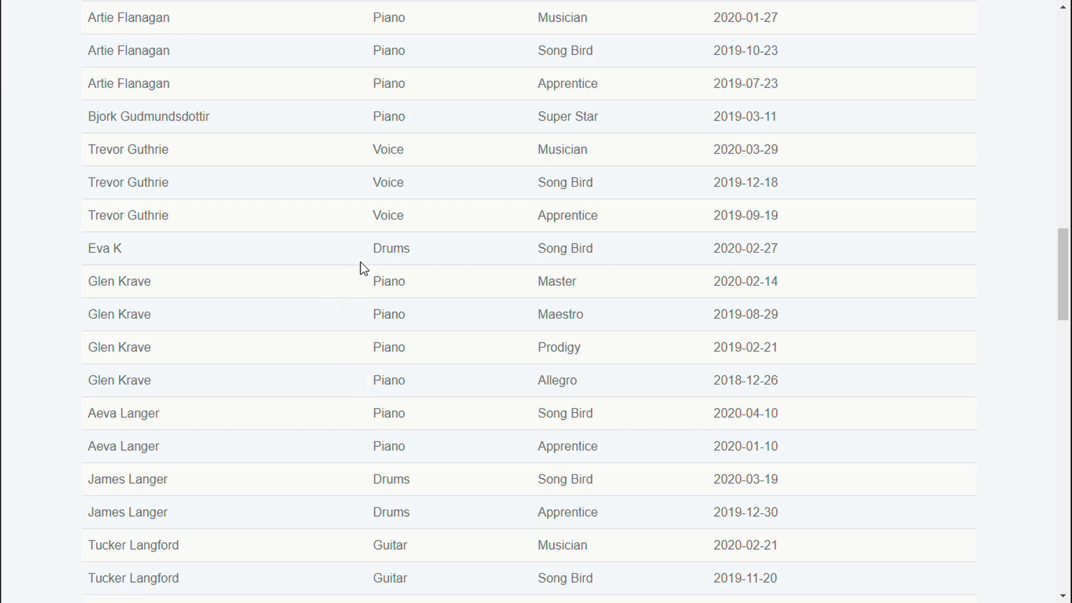
scroll(373, 391, up, 10)
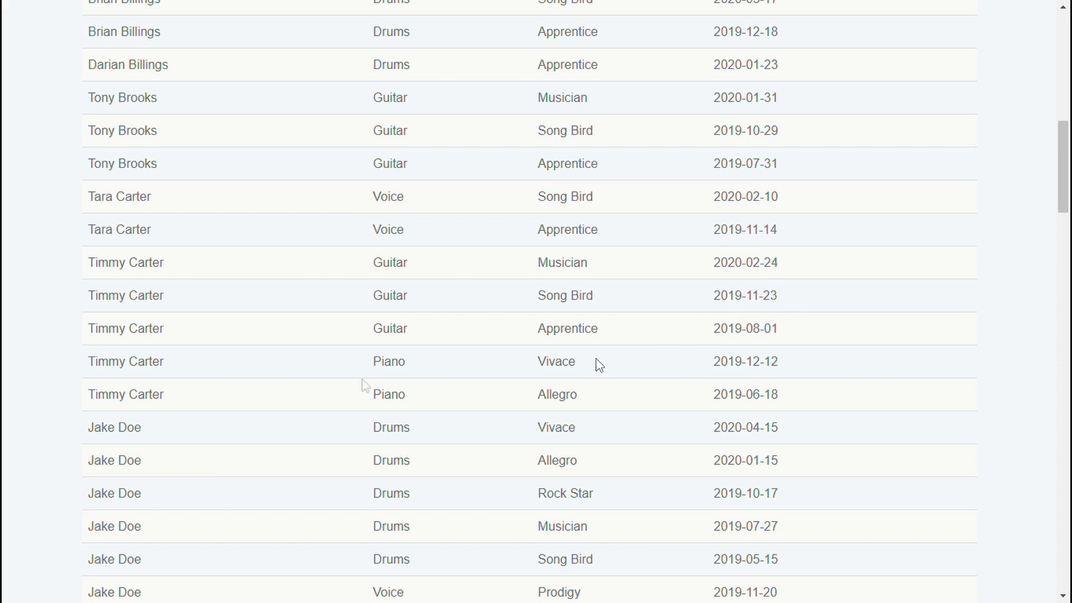
scroll(364, 385, up, 12)
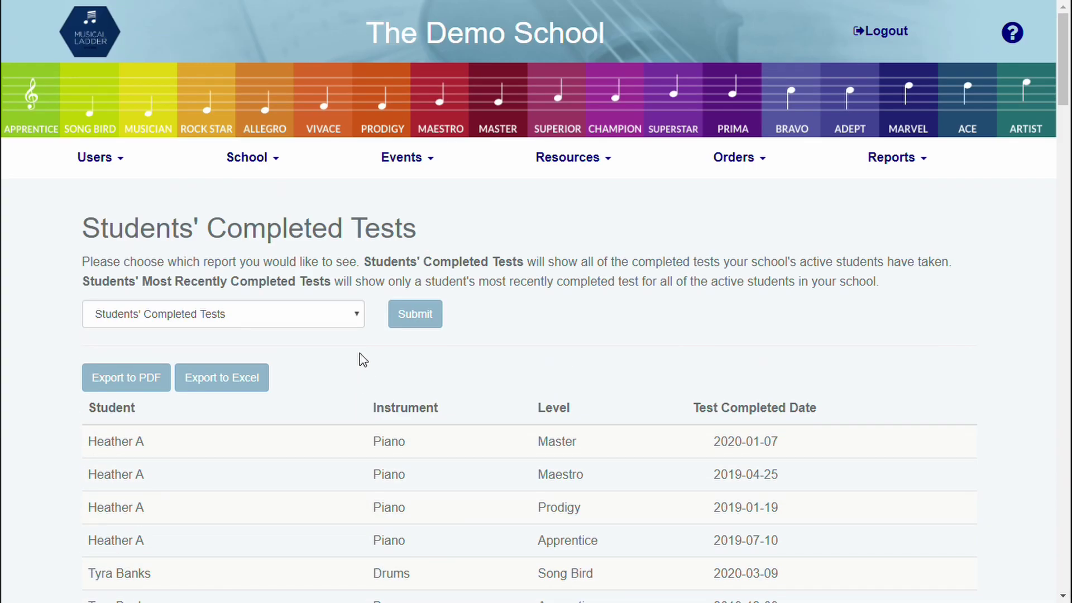
Switch the report to Students' Most Recently Completed Tests and submit the selection.
click(343, 314)
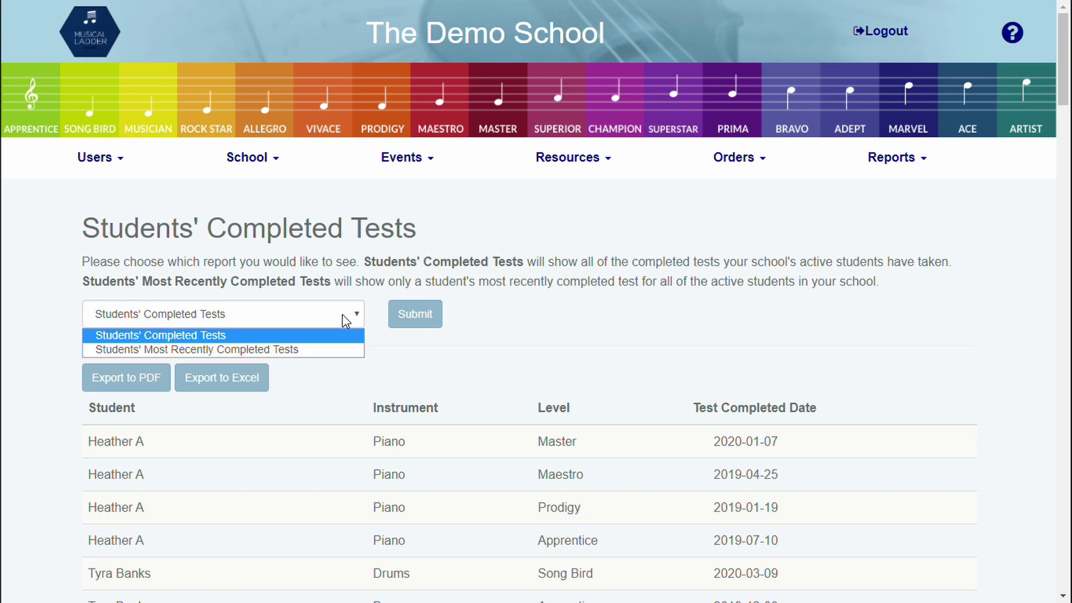
click(315, 351)
click(413, 314)
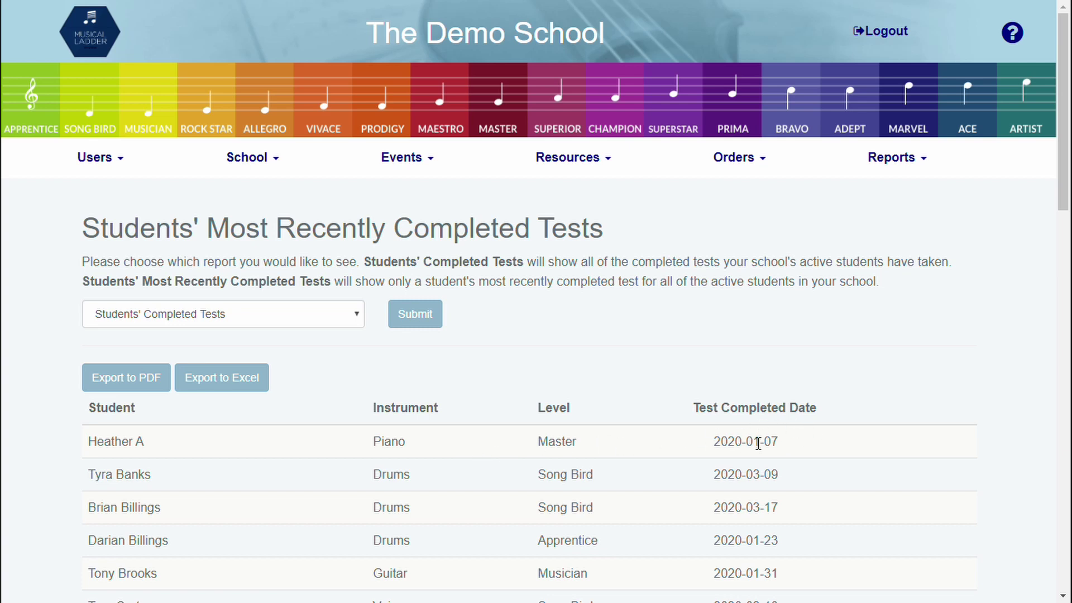
scroll(316, 461, down, 2)
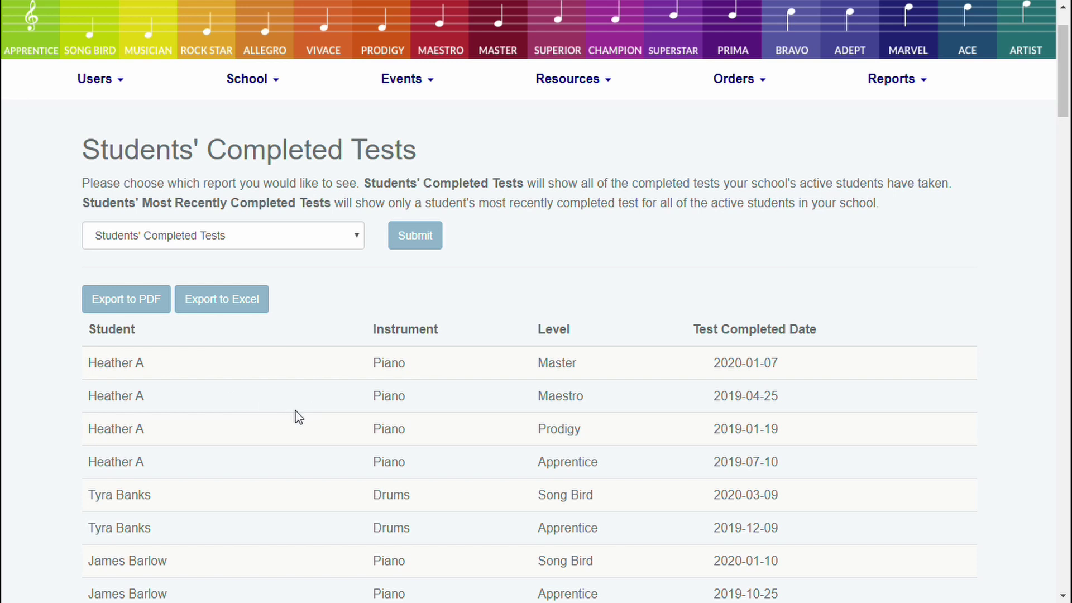
scroll(318, 387, up, 2)
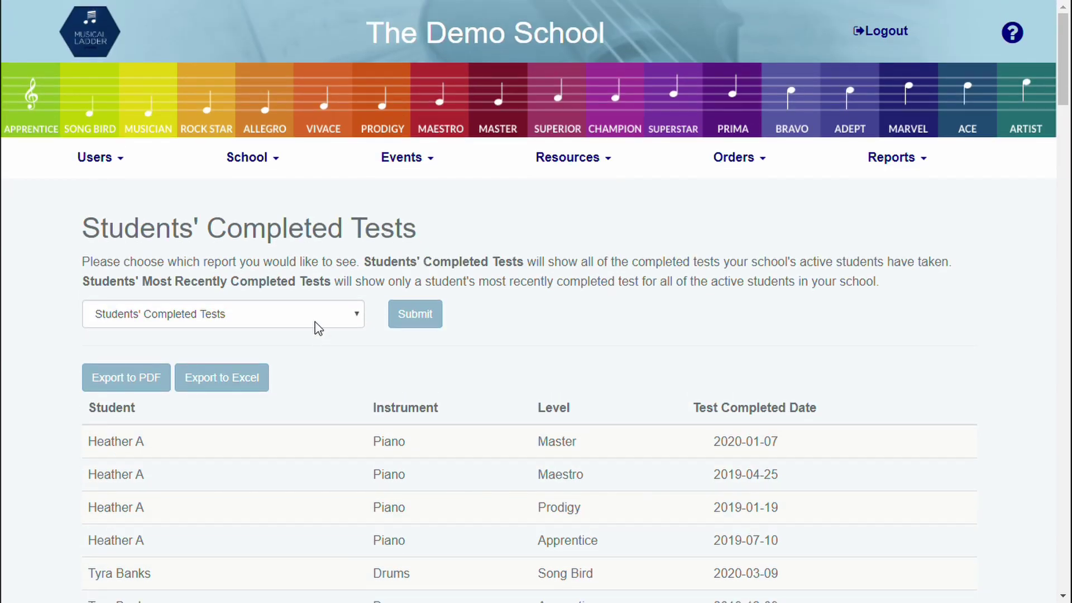
From the home page, search for the report's first-listed student by first name among Students only, and open that student's record for editing.
click(96, 44)
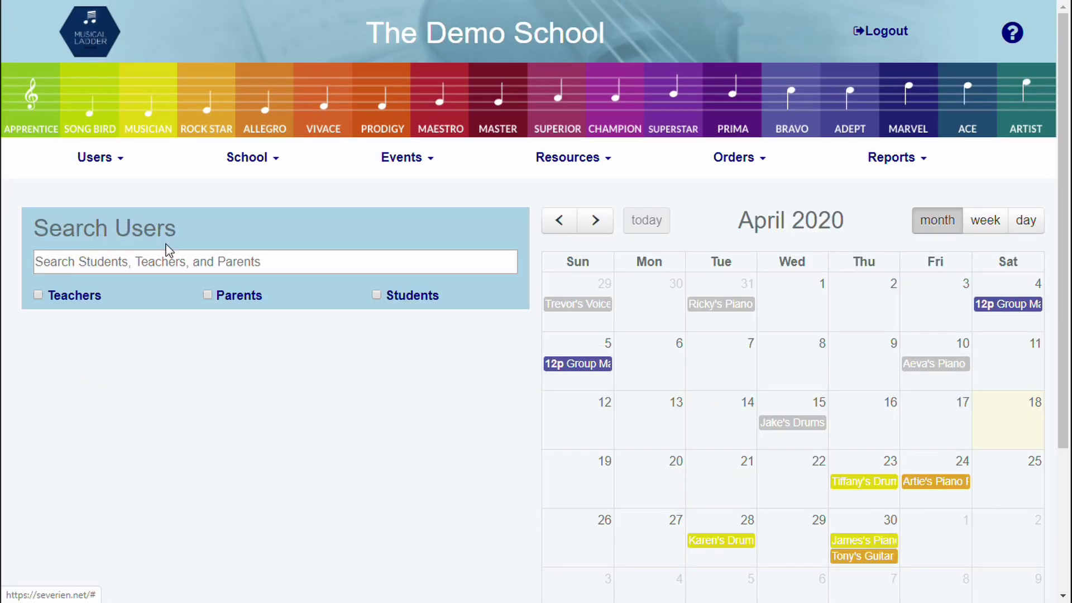
text(heather)
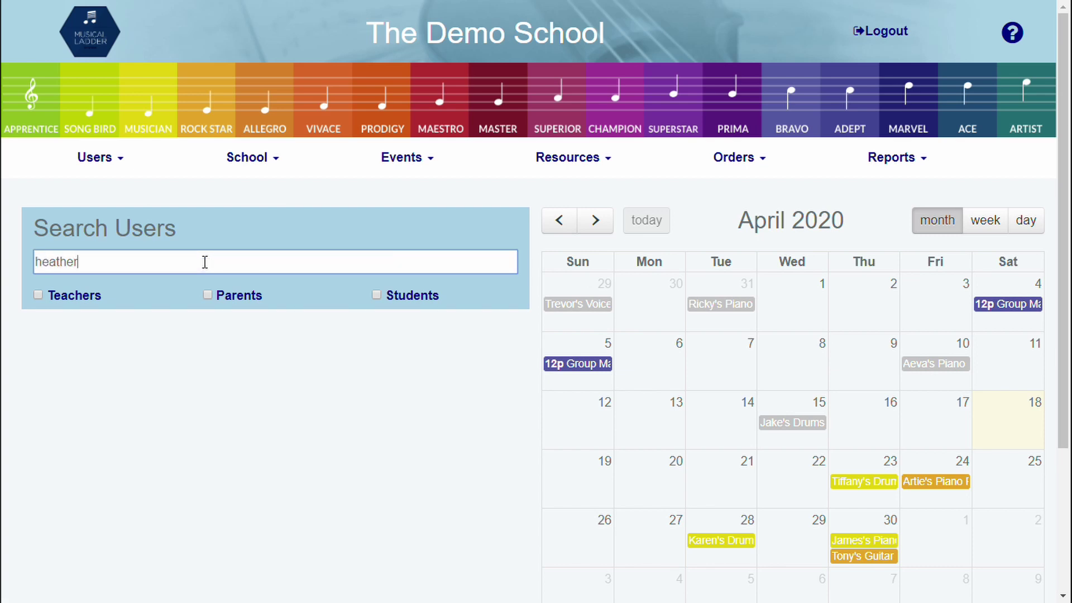
click(376, 295)
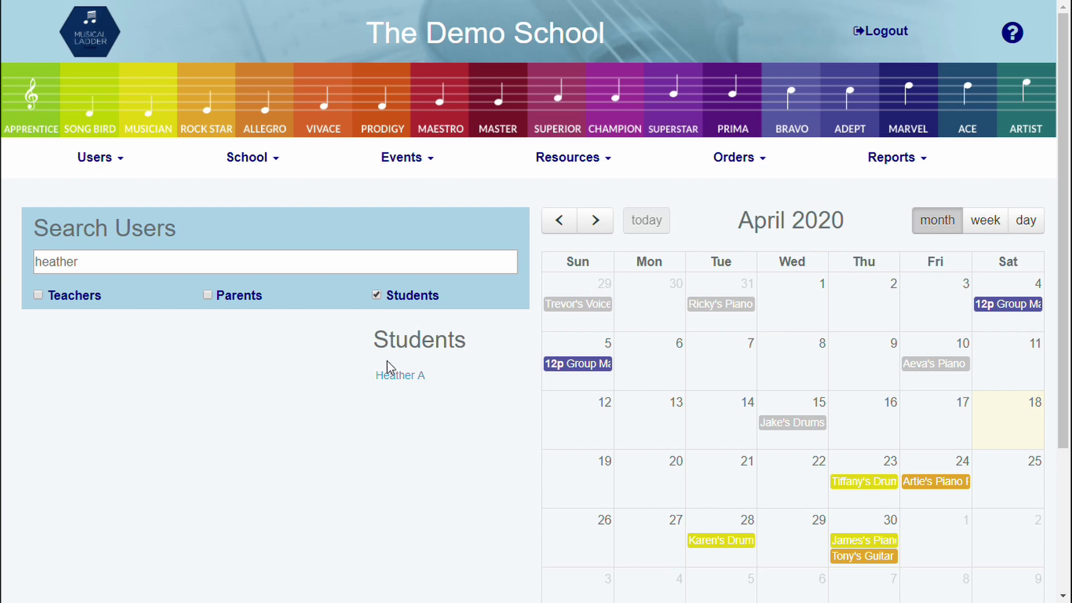
click(392, 378)
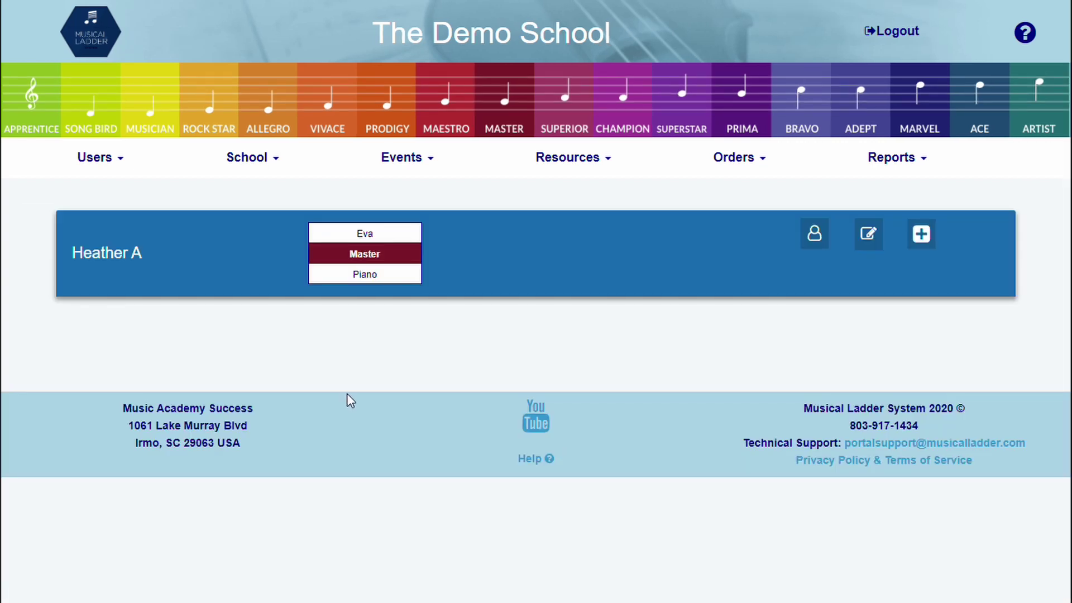
click(869, 236)
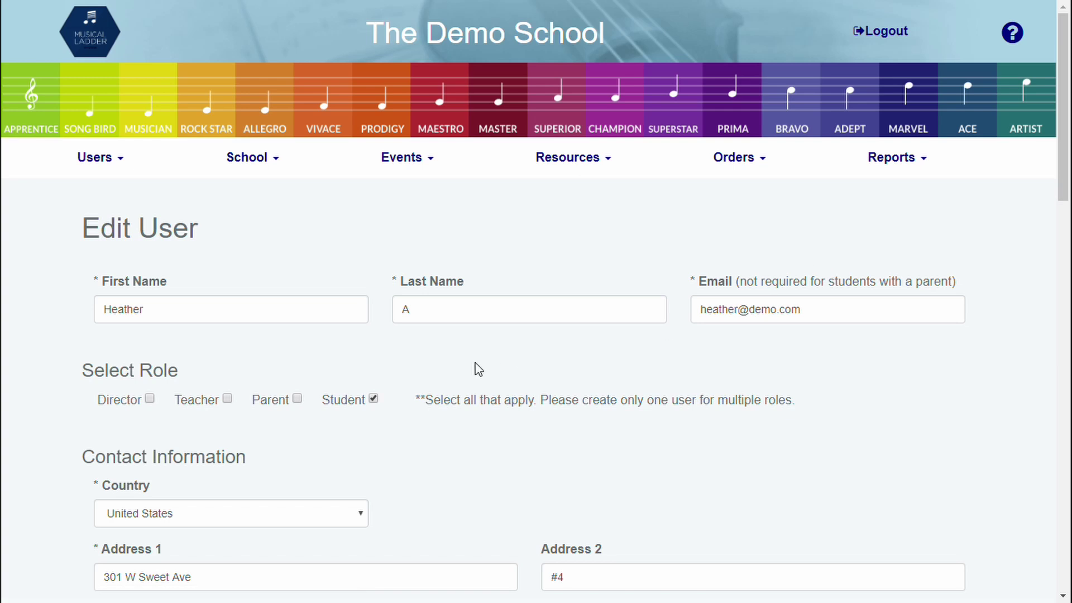
Choose Voice as the student's new instrument and assign the last available teacher to it.
scroll(466, 375, down, 3)
scroll(463, 371, down, 8)
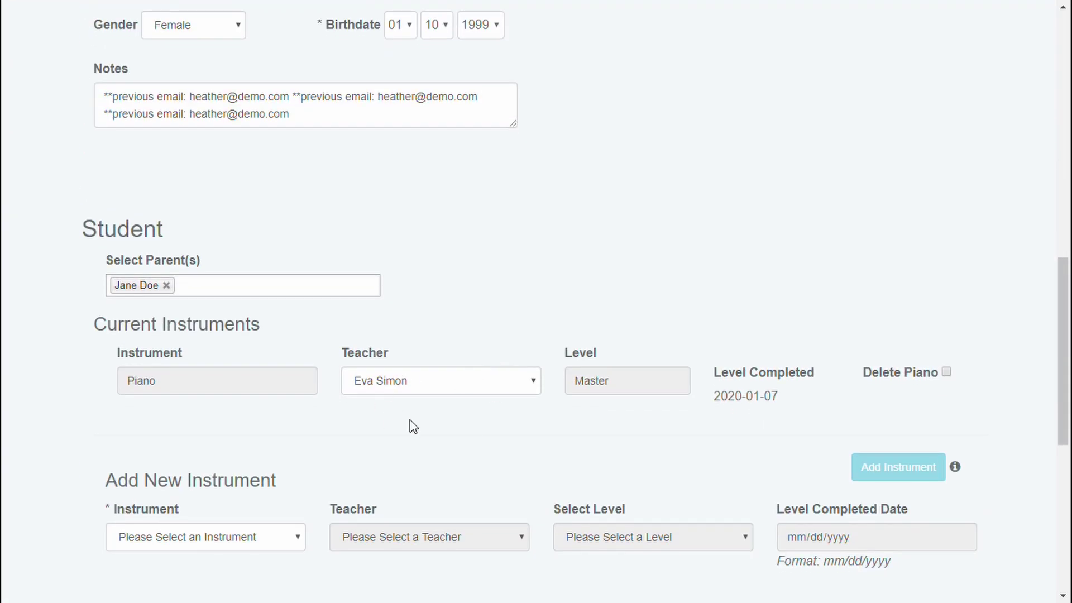
scroll(431, 402, down, 1)
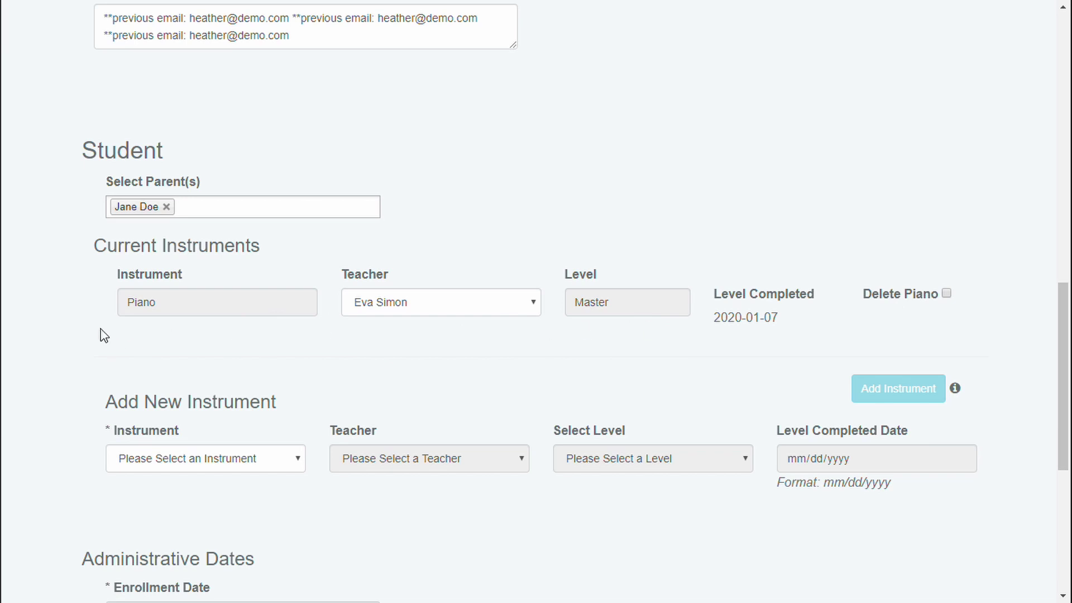
click(221, 465)
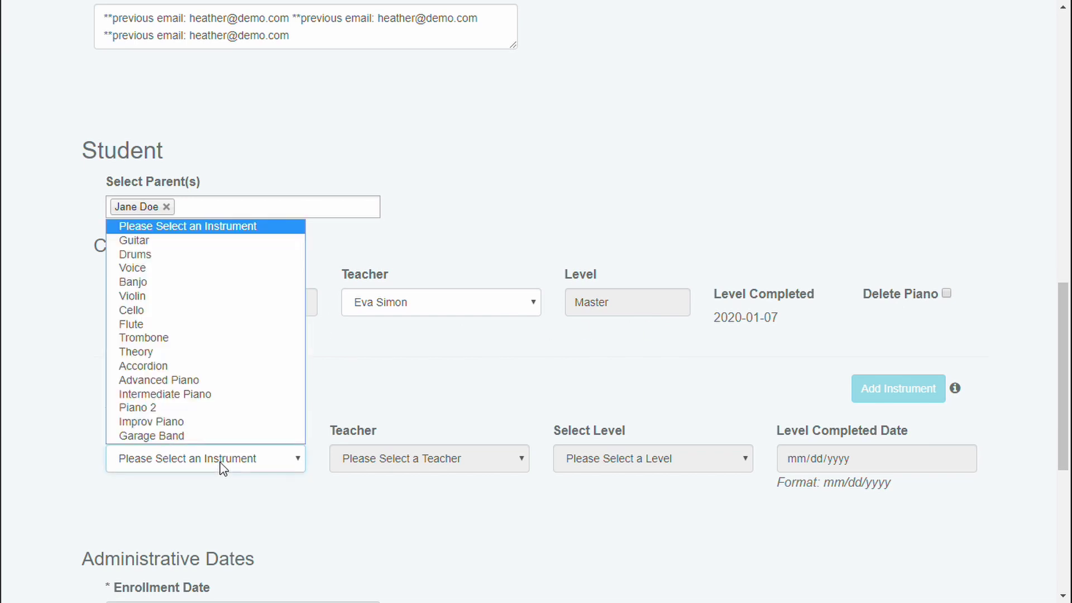
click(178, 269)
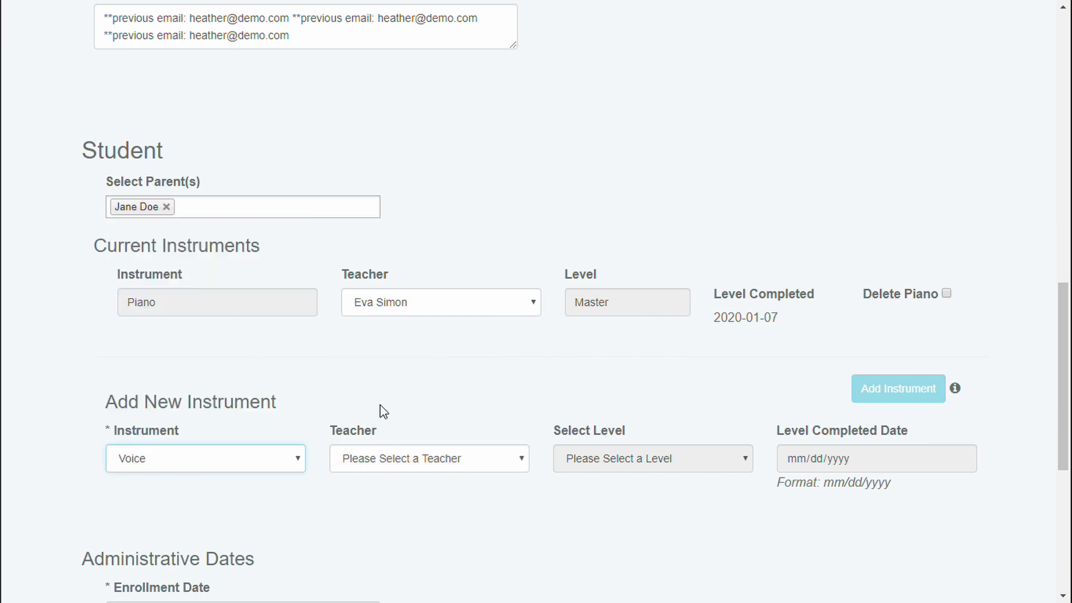
click(439, 468)
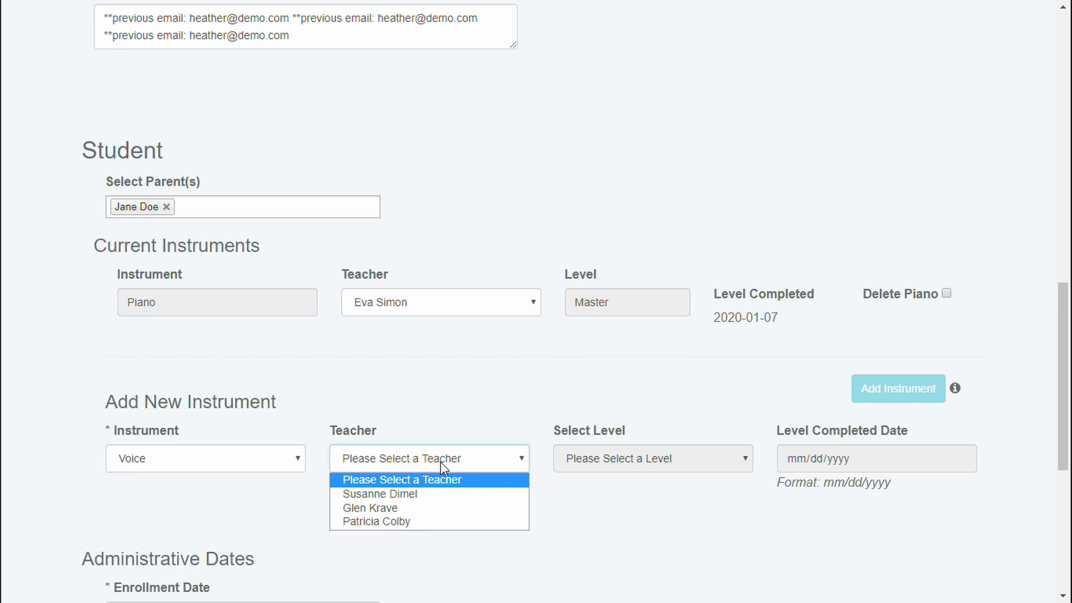
click(422, 520)
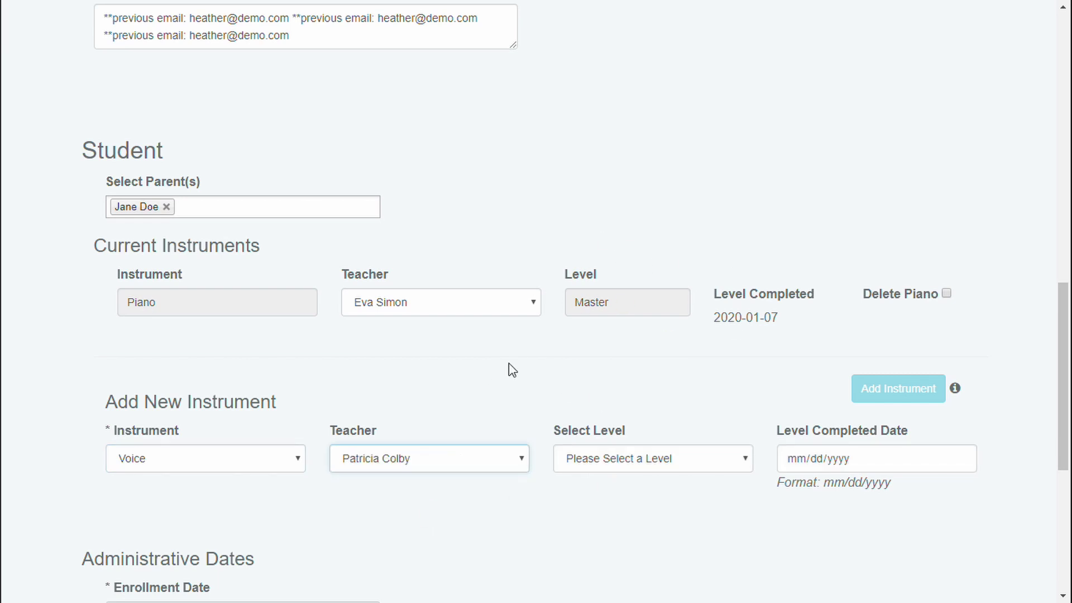
Set the new Voice instrument's level to Master and its level completed date to 01/07/2020.
click(602, 469)
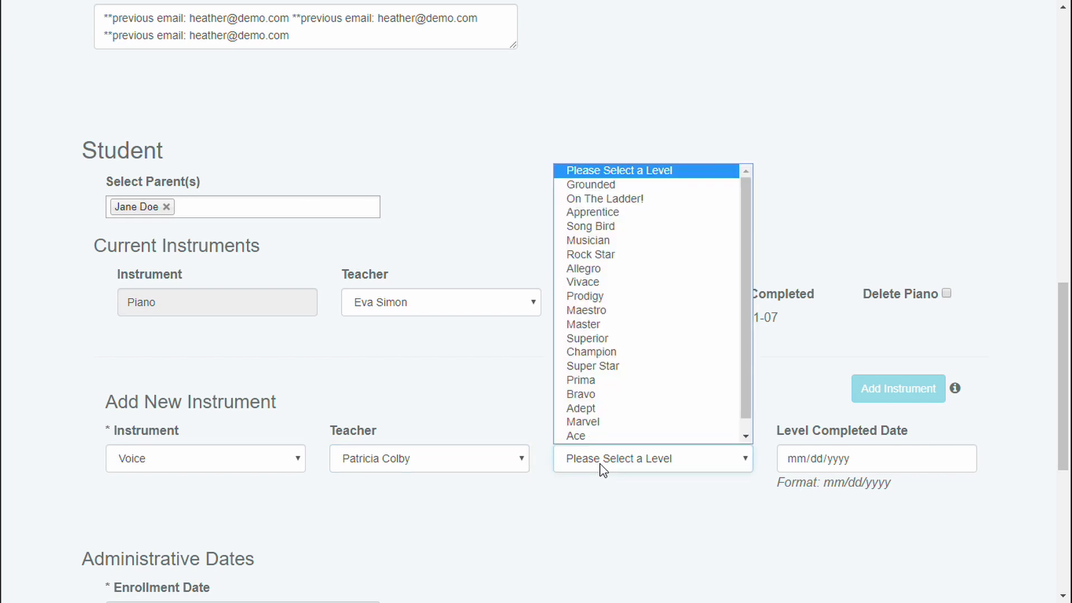
click(601, 467)
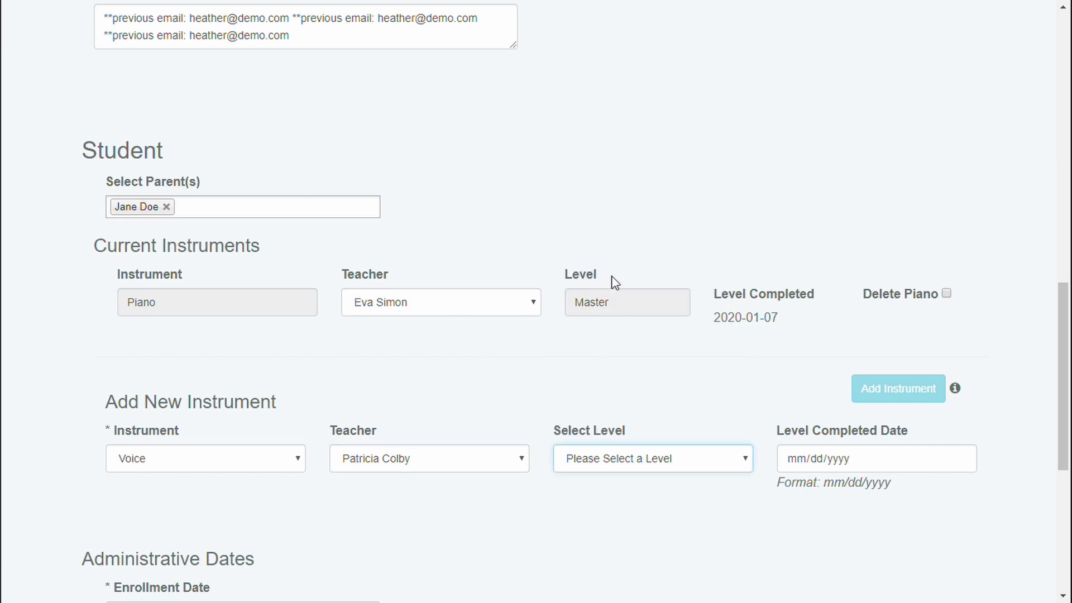
click(601, 467)
scroll(589, 309, down, 1)
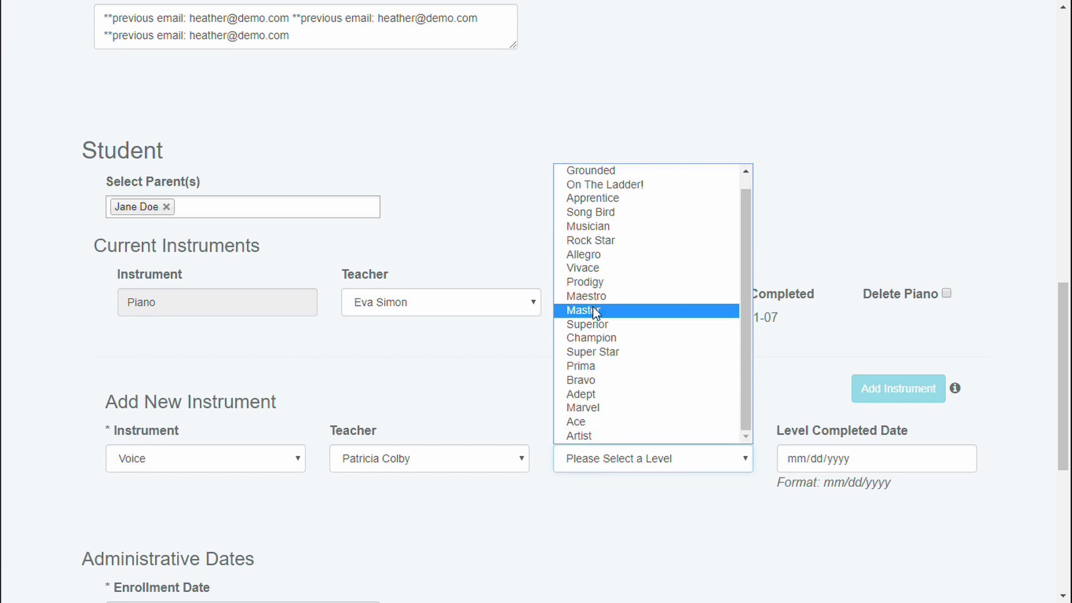
click(591, 308)
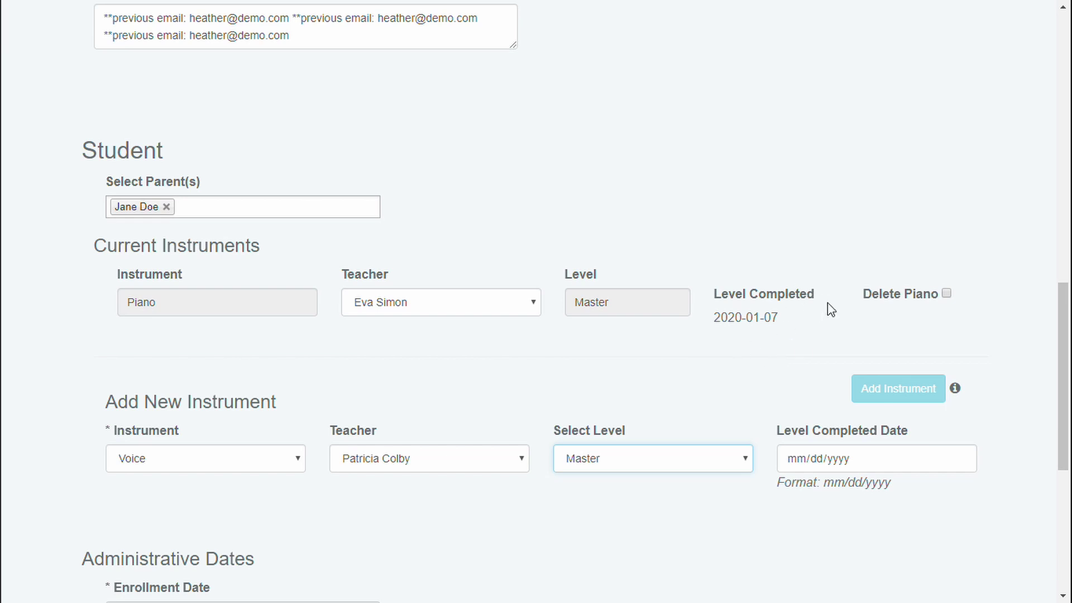
click(958, 460)
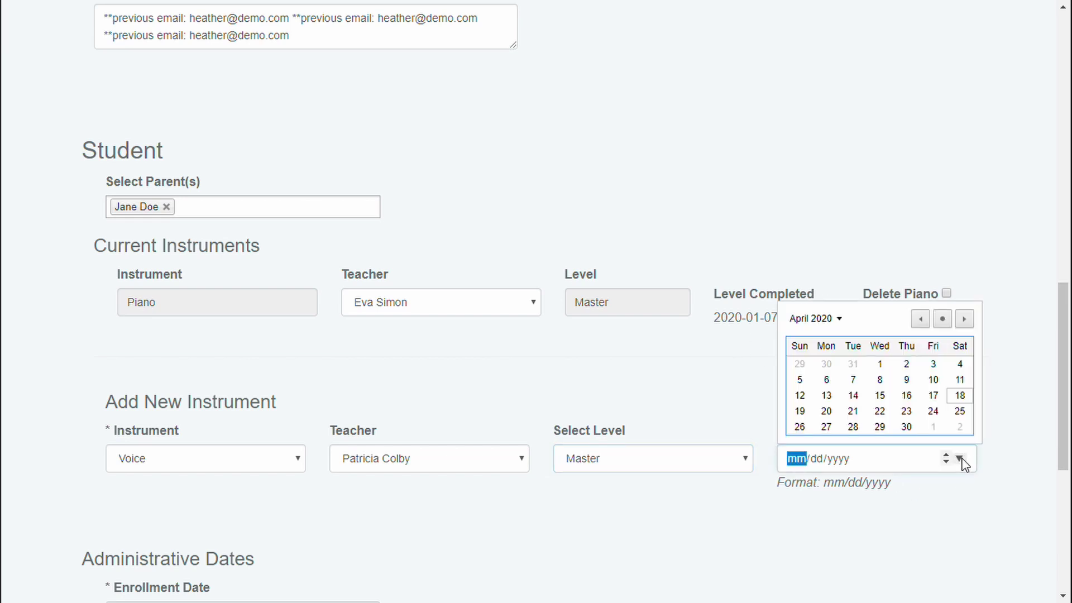
click(802, 329)
click(808, 374)
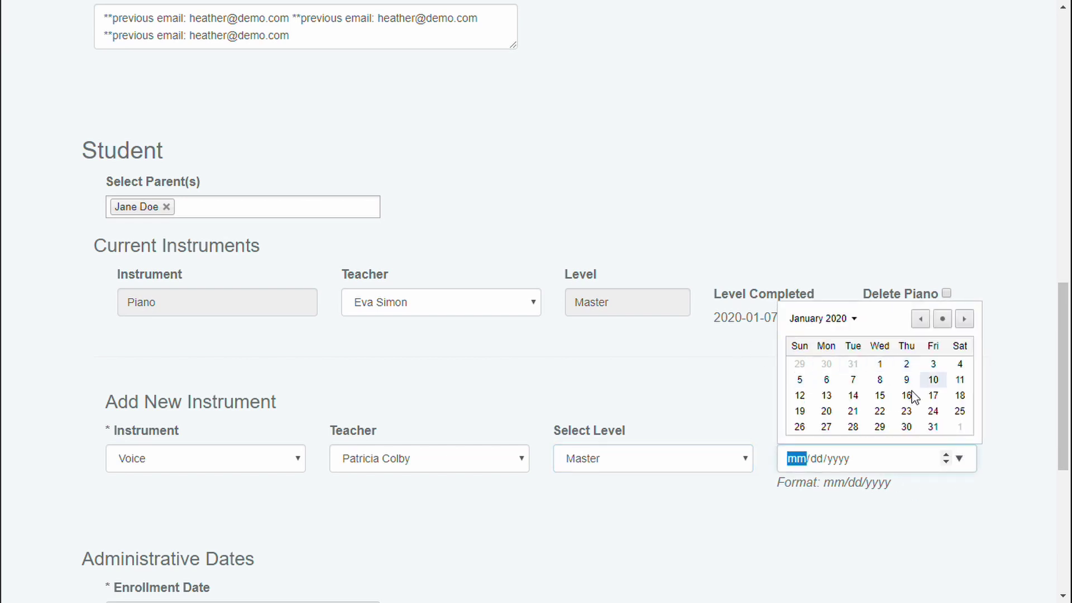
click(856, 385)
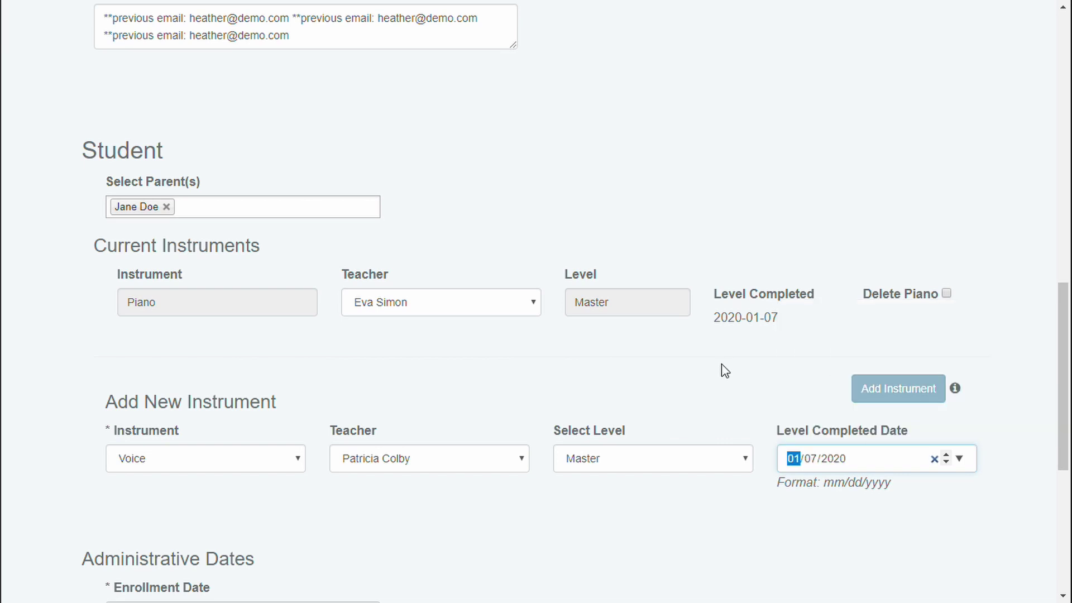
Mark the student's current Piano instrument for deletion and submit the record, approving the instrument deletion.
click(784, 391)
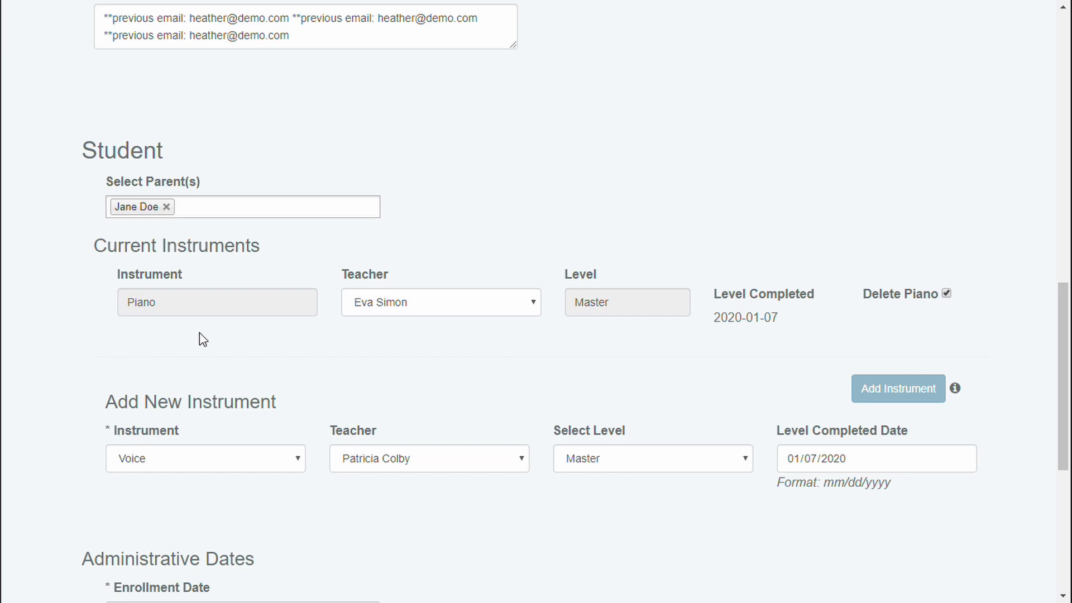
scroll(202, 340, down, 1)
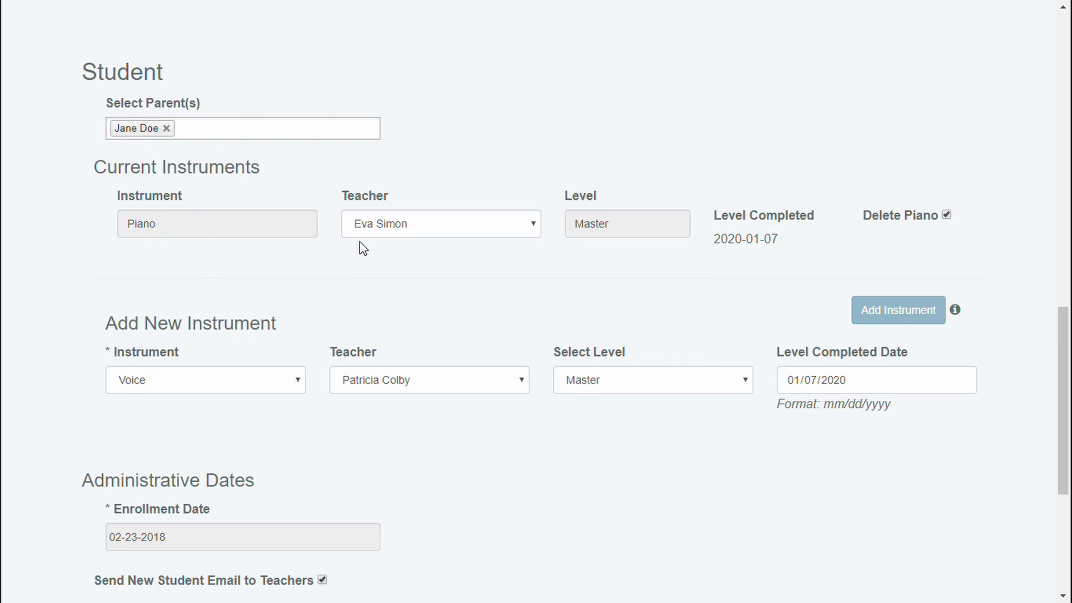
scroll(412, 407, down, 3)
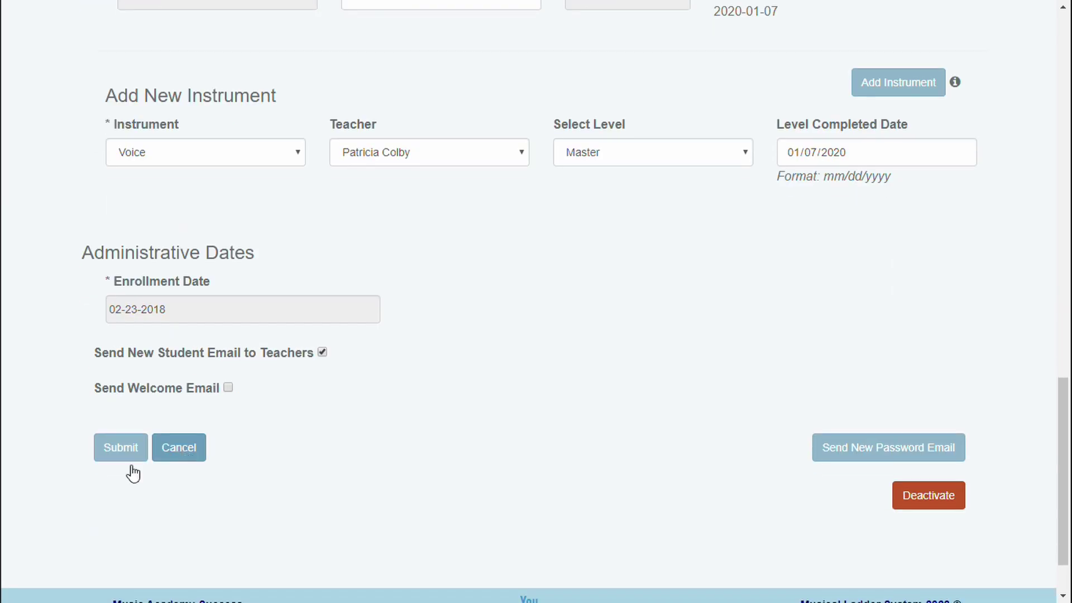
click(111, 450)
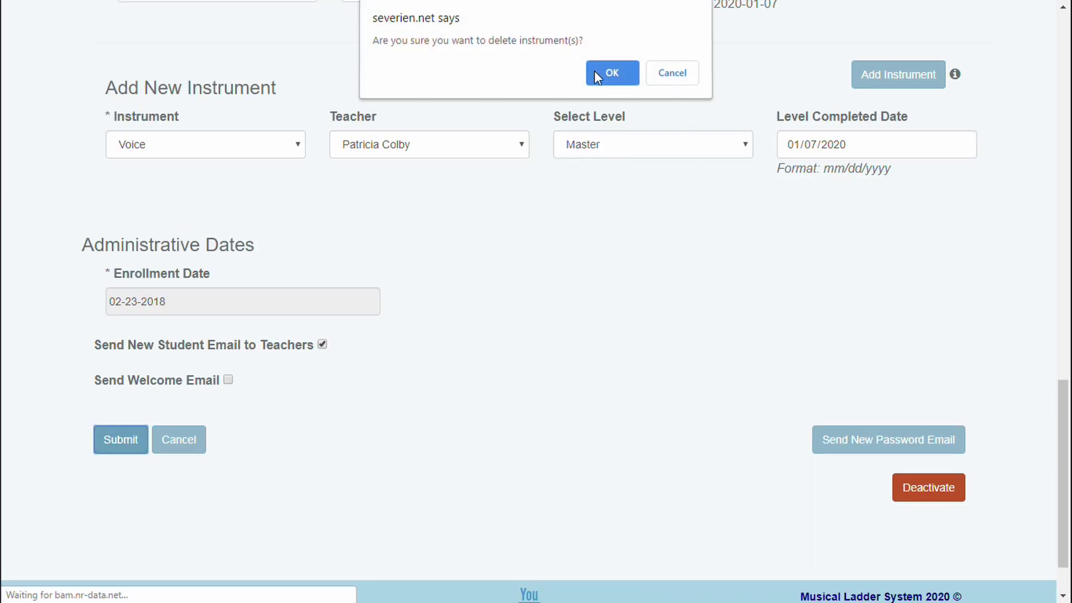
click(596, 77)
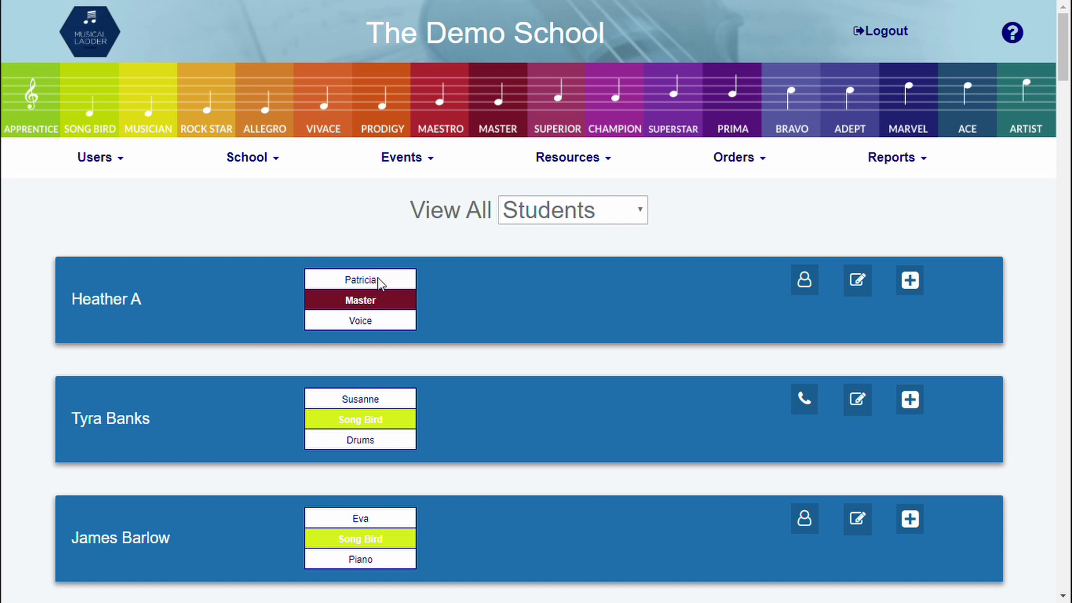
click(345, 316)
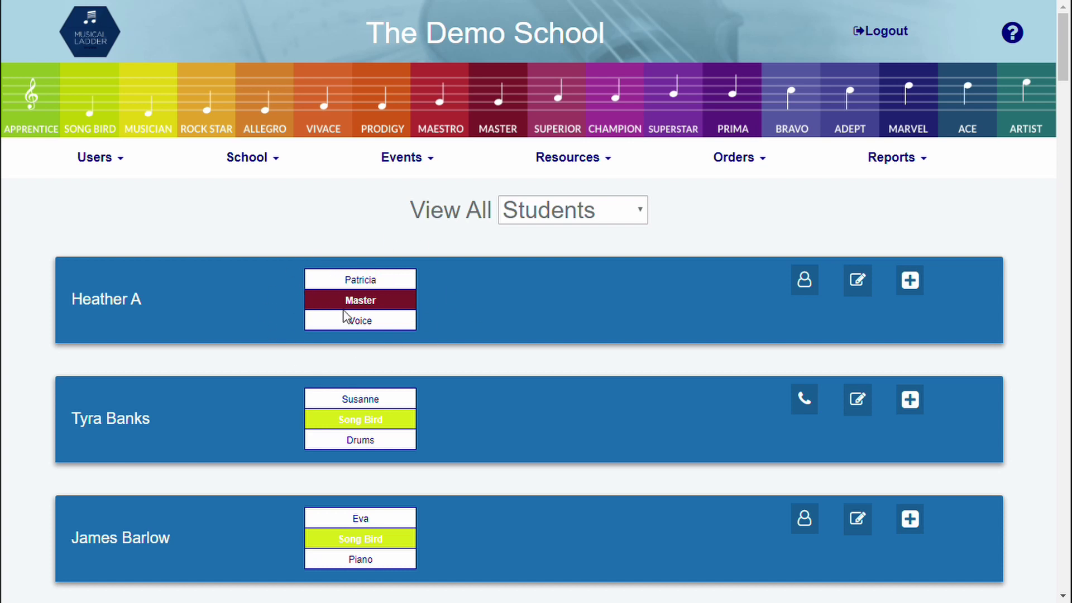
Expand the first-listed student's record and start a new test for the Voice instrument.
click(552, 303)
click(907, 283)
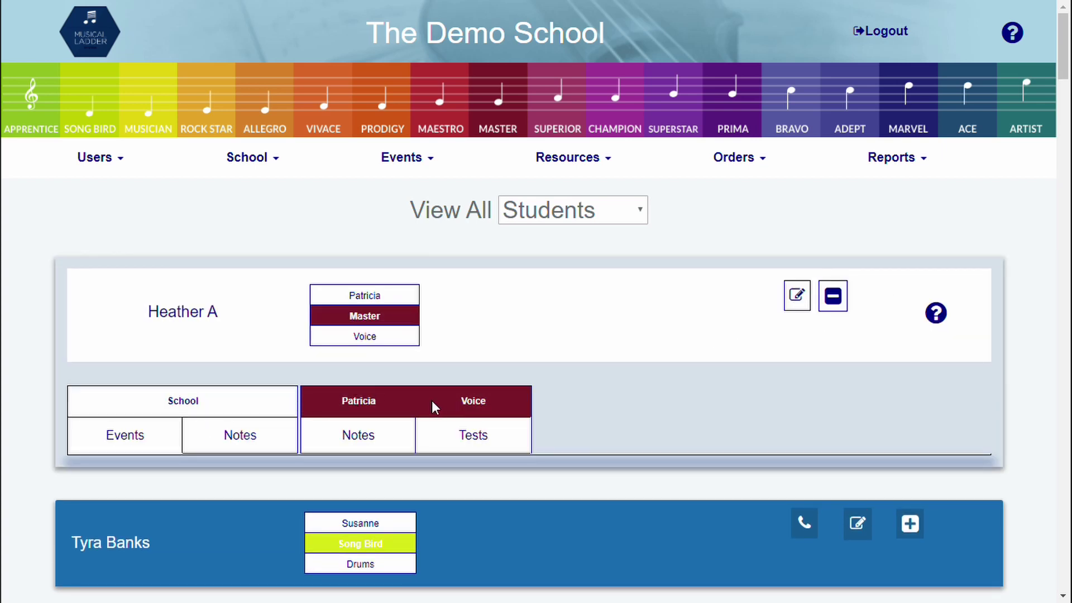
click(474, 436)
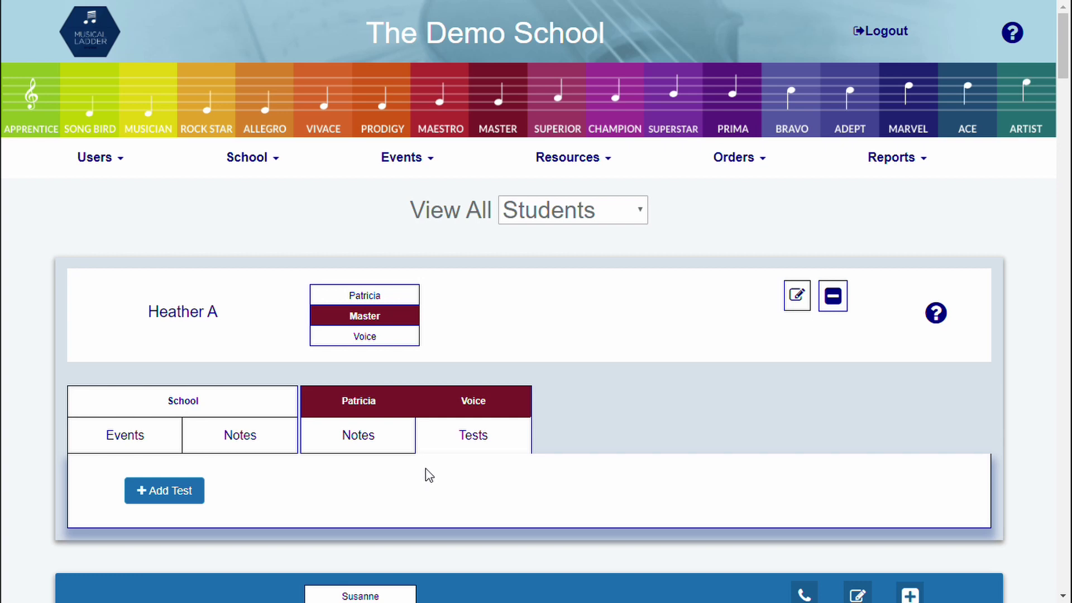
click(166, 491)
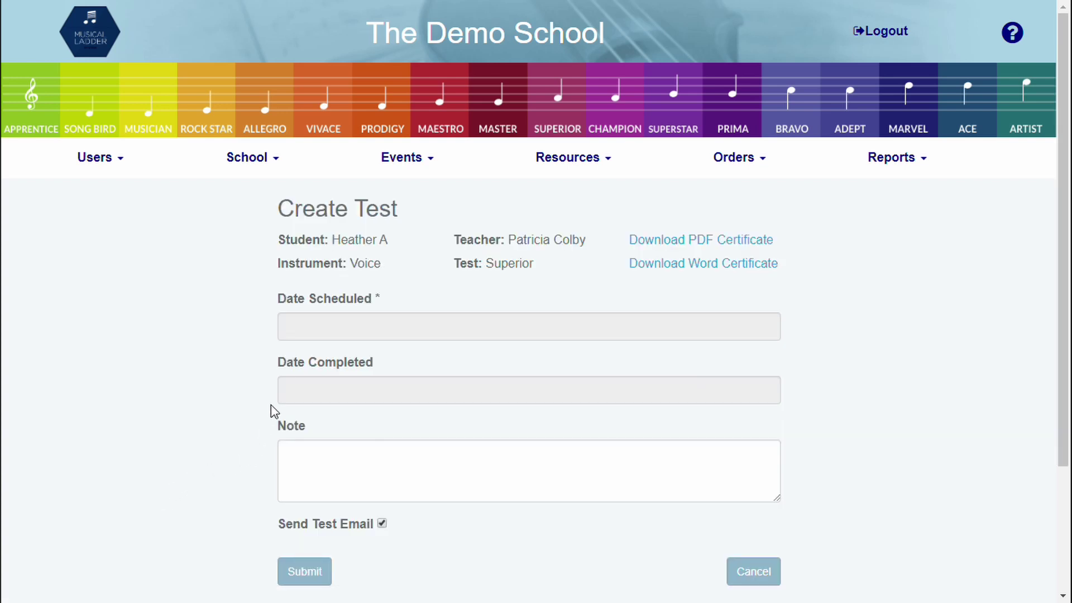
Set the Superior test's scheduled and completed dates to 04-18-2020, turn off the test email, and submit the test.
click(303, 332)
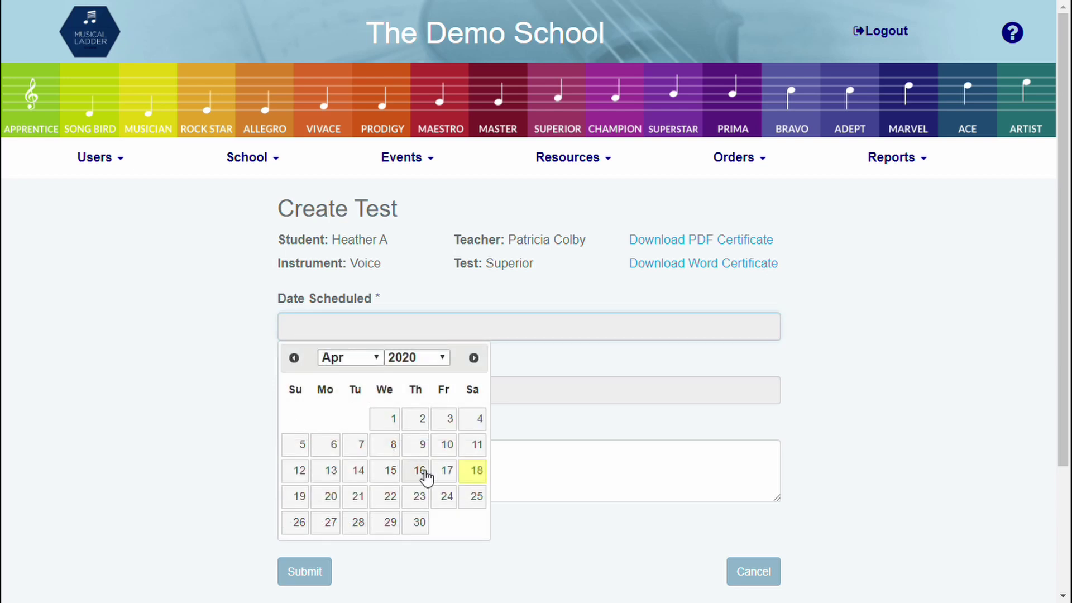
click(472, 471)
click(364, 390)
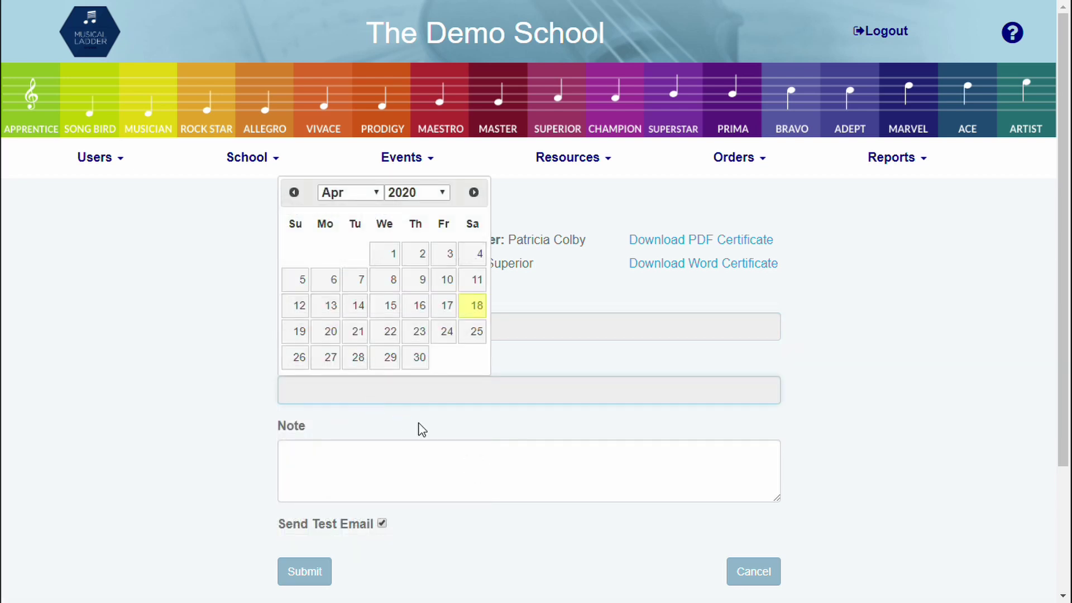
click(476, 306)
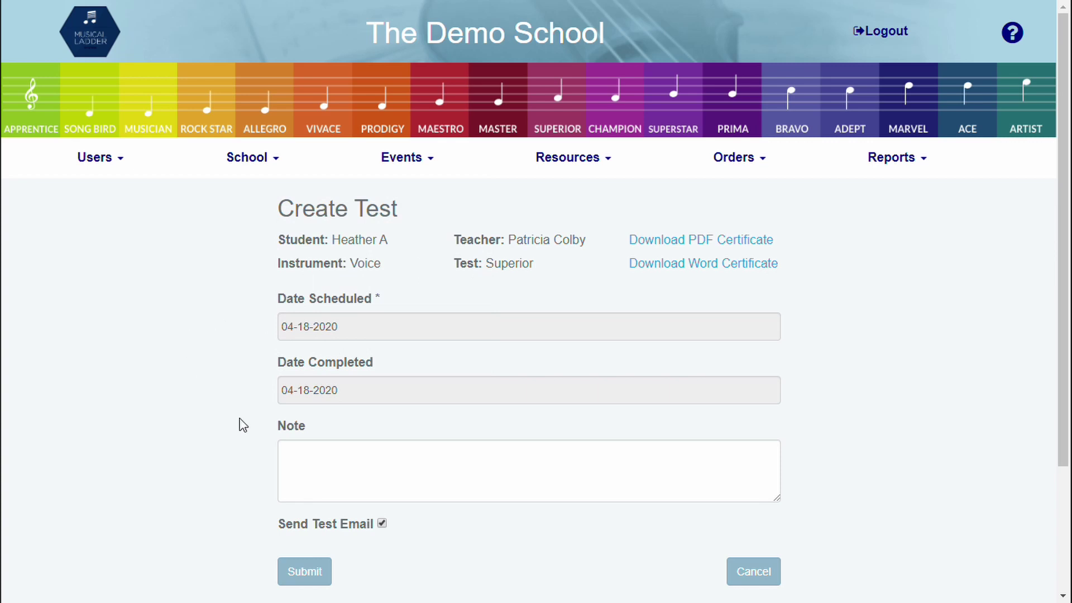
click(382, 523)
click(306, 575)
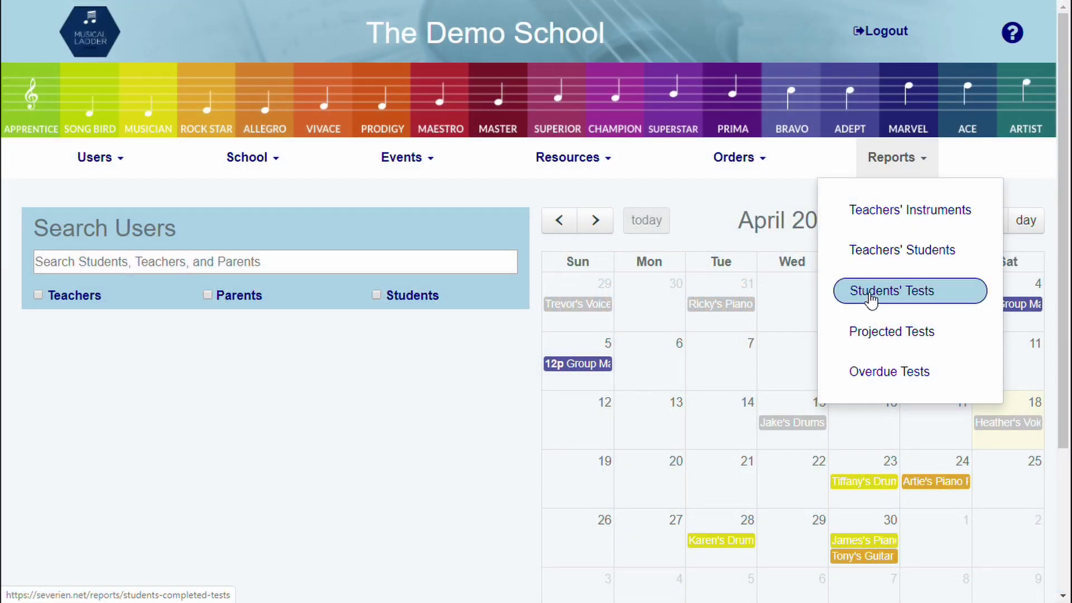
Open the Students' Tests report and check the first-listed student's Voice test entry among the completed tests.
click(872, 293)
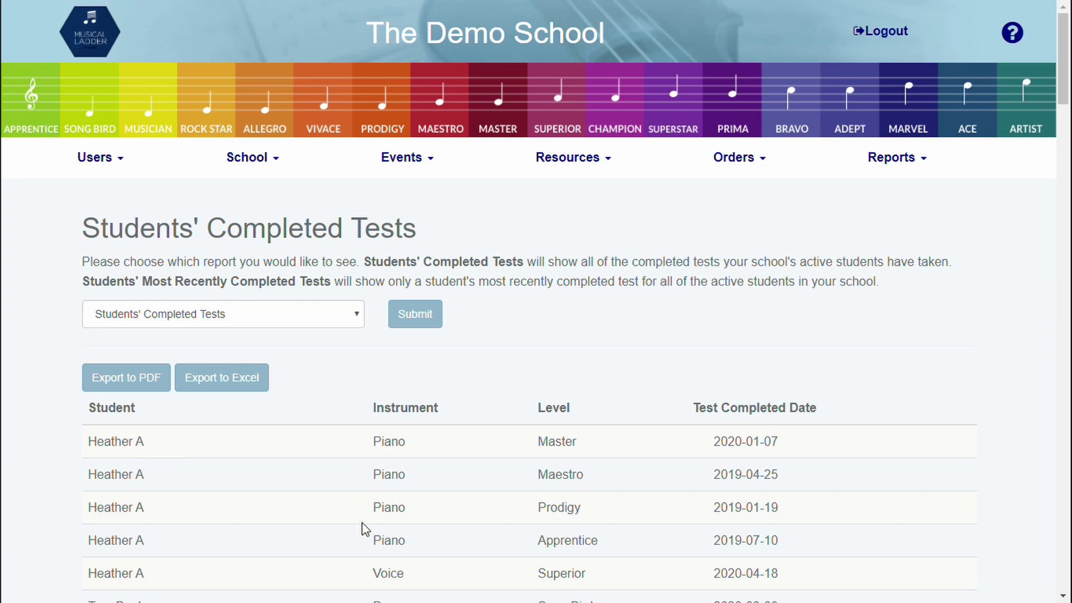
scroll(374, 472, down, 1)
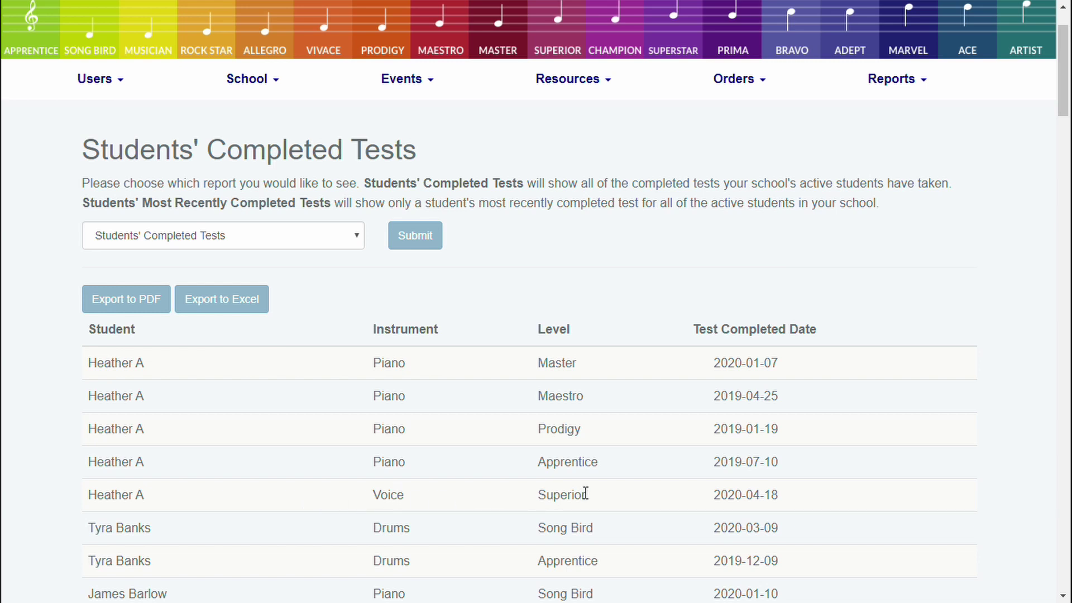
drag(585, 492, 536, 496)
click(625, 496)
scroll(375, 449, down, 2)
scroll(313, 251, up, 2)
Run the Students' Most Recently Completed Tests report.
click(286, 240)
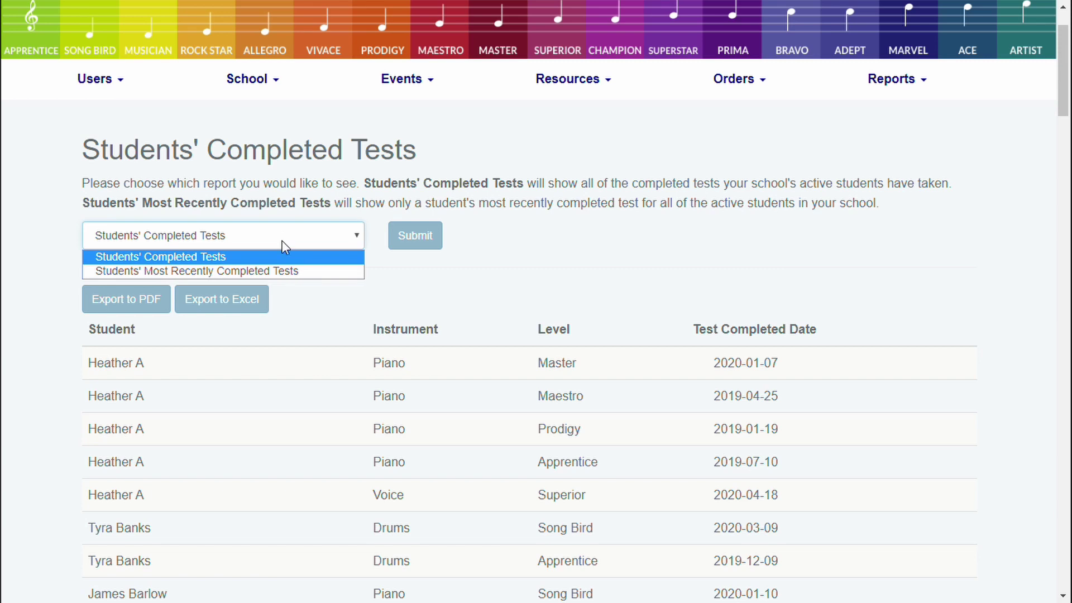
click(282, 272)
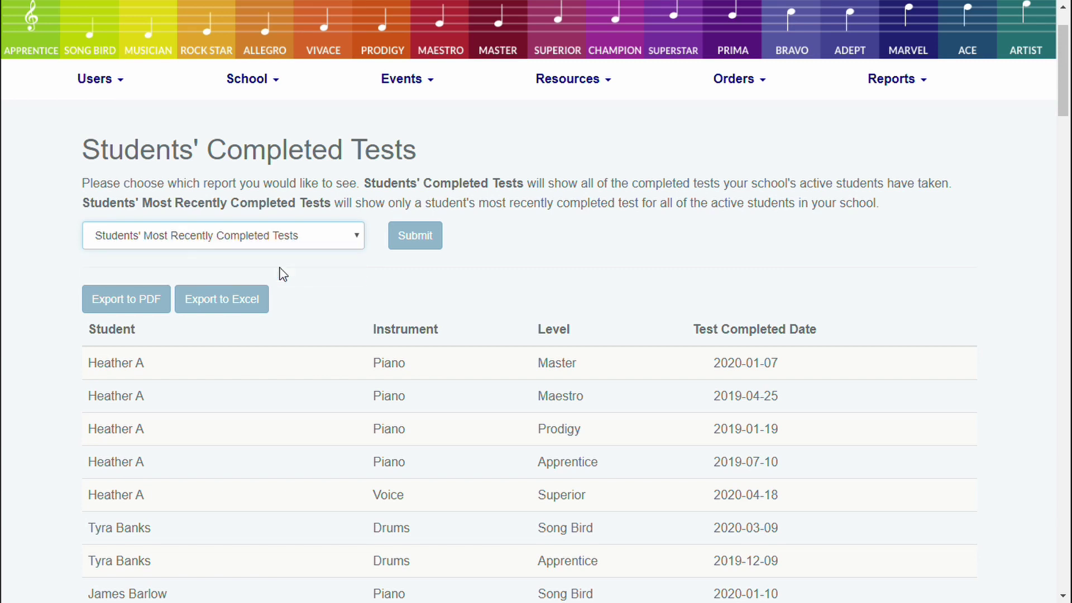
click(403, 247)
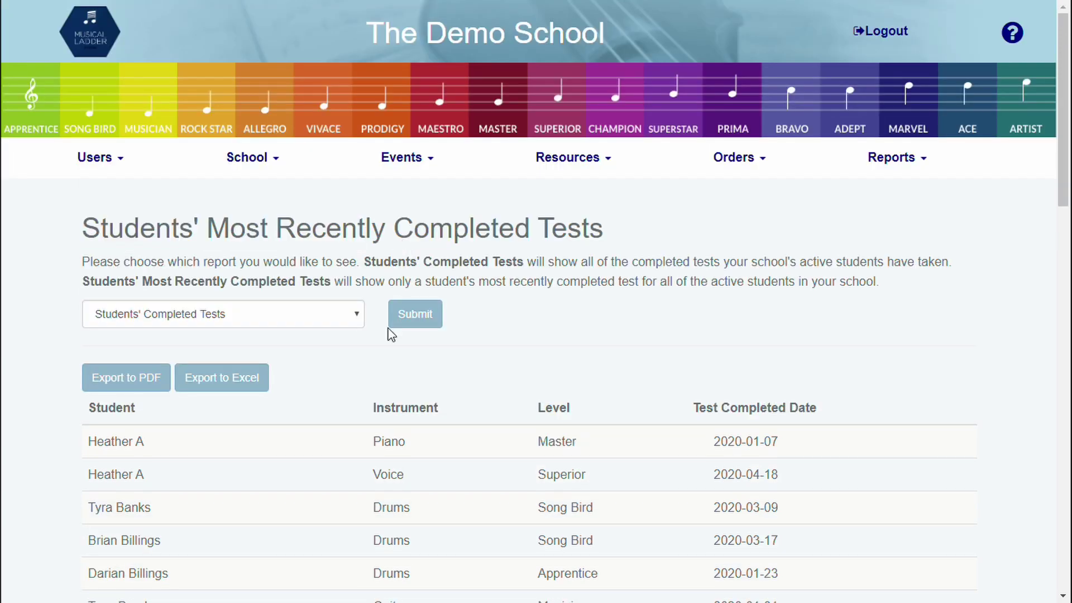